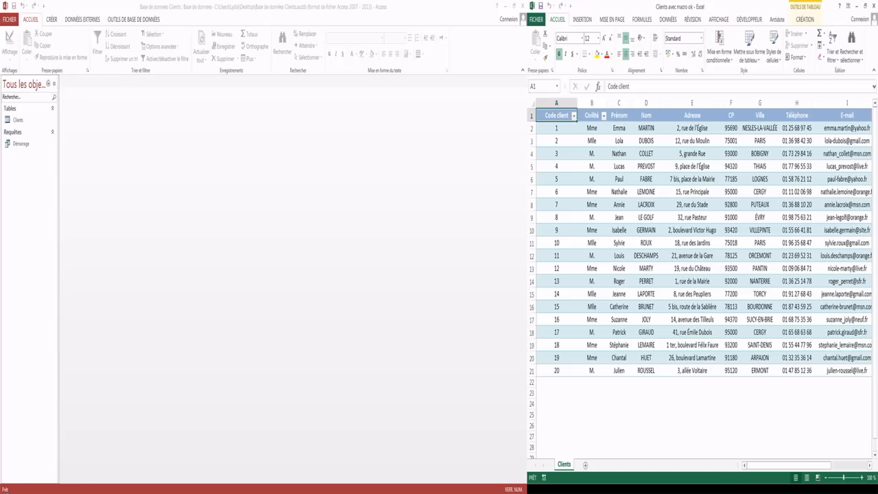
- Create a form named Clients with the form wizard, including all fields of the Clients table and keeping the default options
{"action": "left_click", "coordinate": [52, 22]}
{"action": "left_click", "coordinate": [53, 22]}
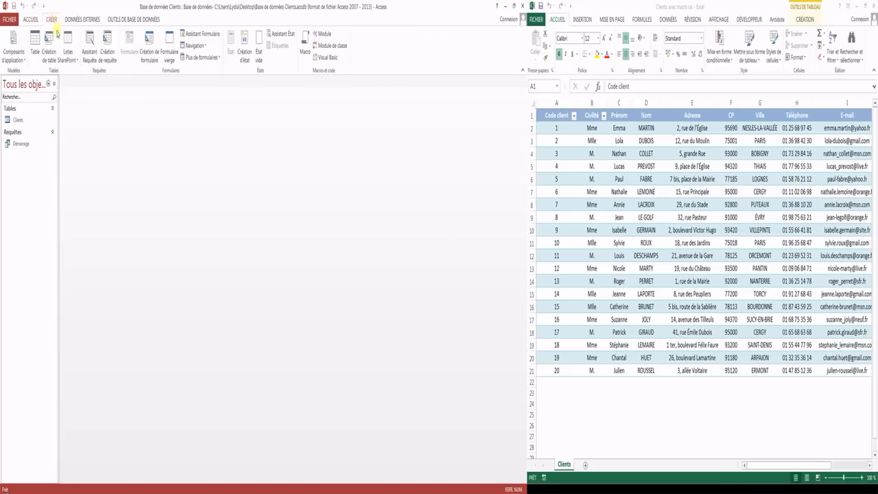
{"action": "left_click", "coordinate": [196, 33]}
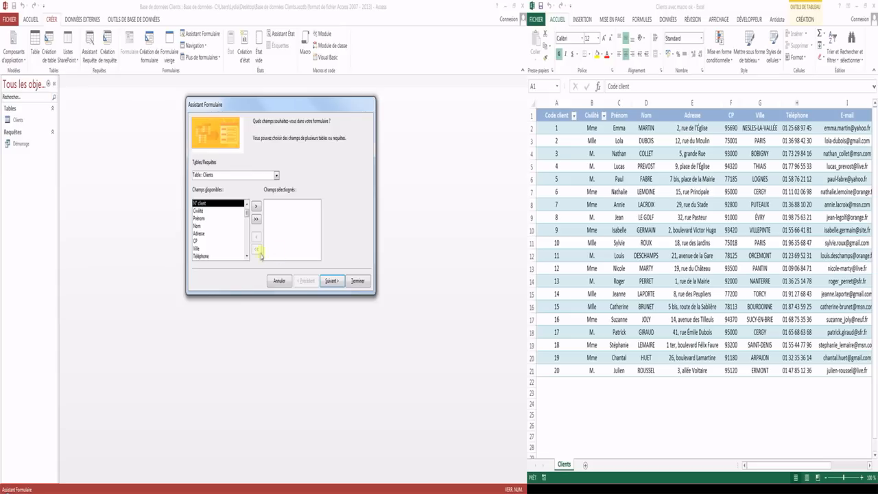
{"action": "left_click", "coordinate": [256, 218]}
{"action": "left_click", "coordinate": [332, 281]}
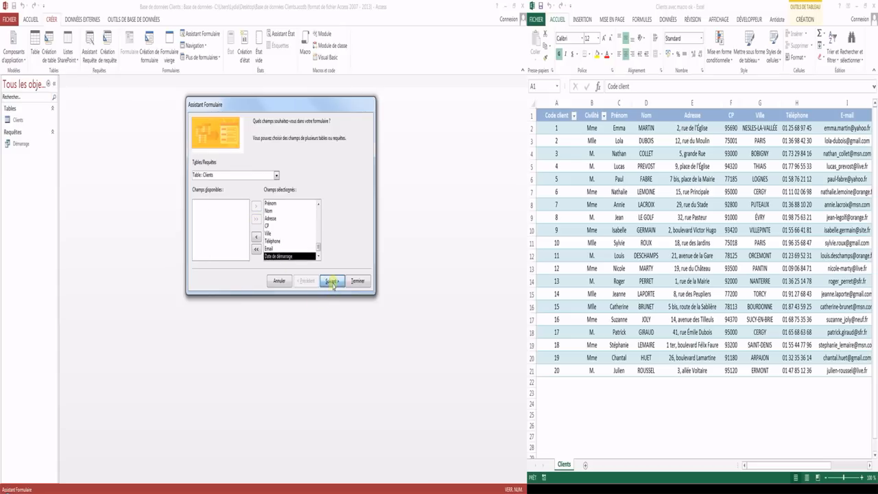
{"action": "left_click", "coordinate": [332, 281]}
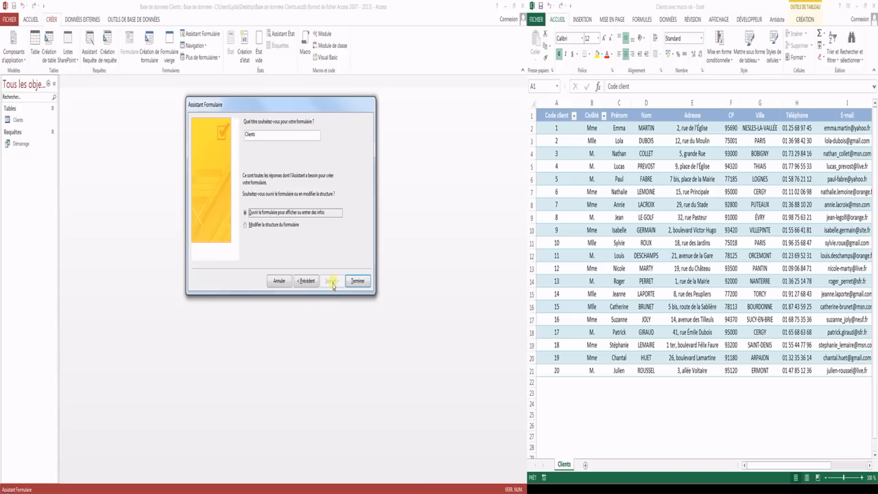
{"action": "left_click", "coordinate": [356, 281]}
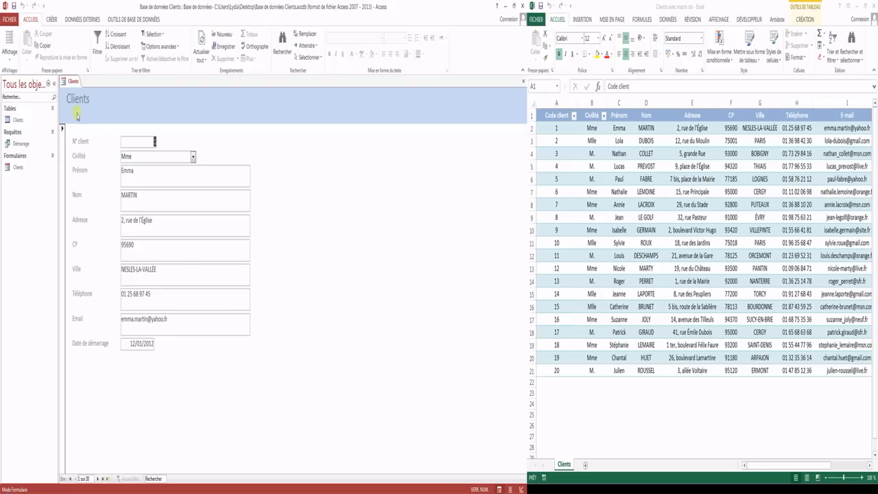
- Make the "N° client" label bold and red in the Clients form's design view, and return to form view
{"action": "right_click", "coordinate": [71, 81]}
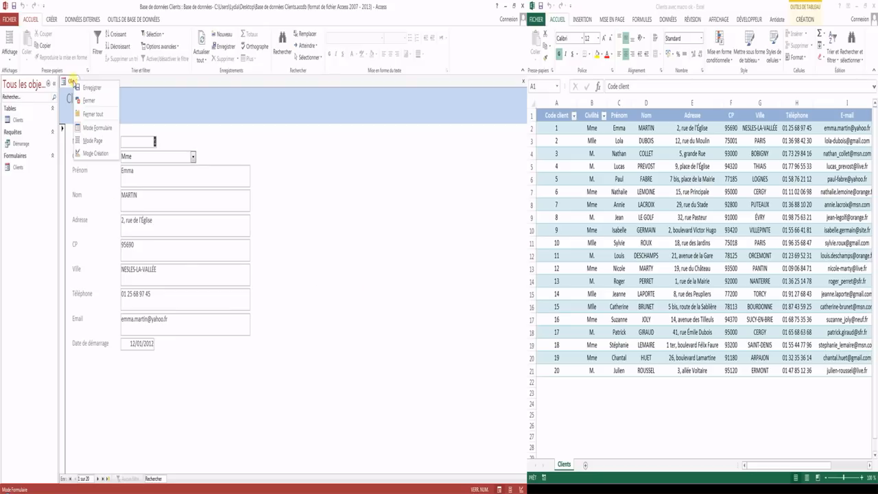
{"action": "left_click", "coordinate": [95, 153]}
{"action": "left_click", "coordinate": [90, 172]}
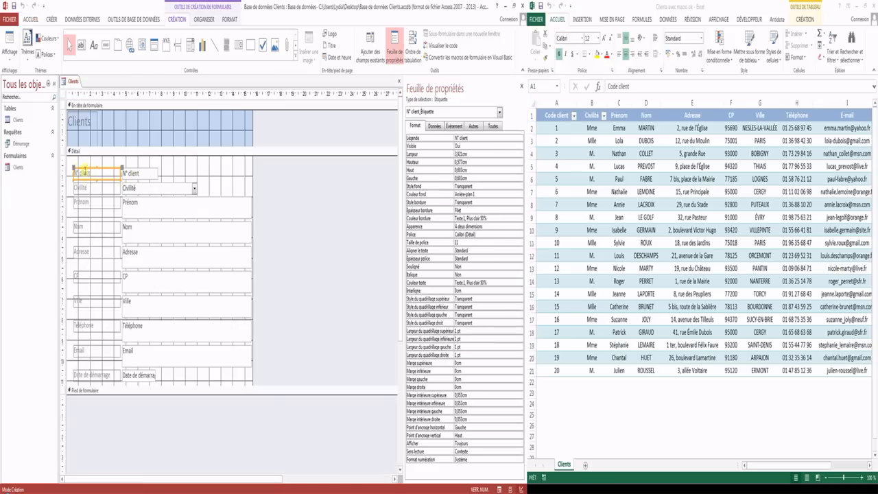
{"action": "left_click", "coordinate": [228, 19]}
{"action": "left_click", "coordinate": [55, 54]}
{"action": "left_click", "coordinate": [77, 54]}
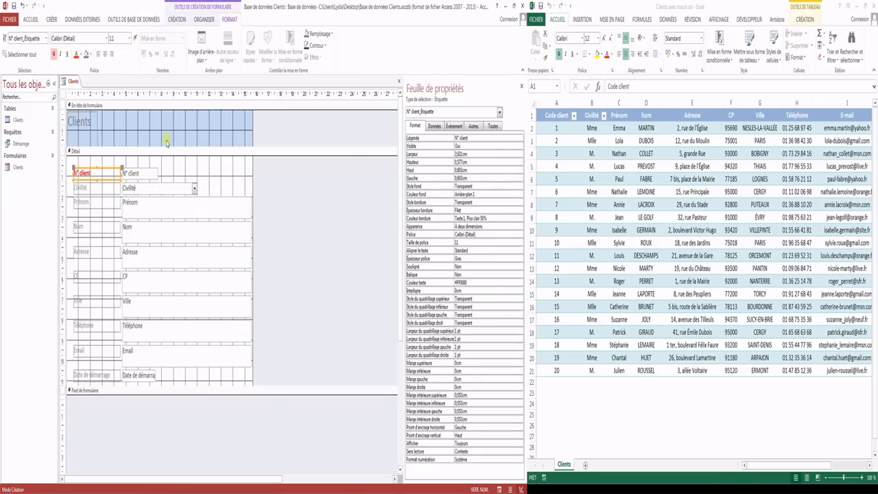
{"action": "left_click", "coordinate": [182, 169]}
{"action": "right_click", "coordinate": [69, 82]}
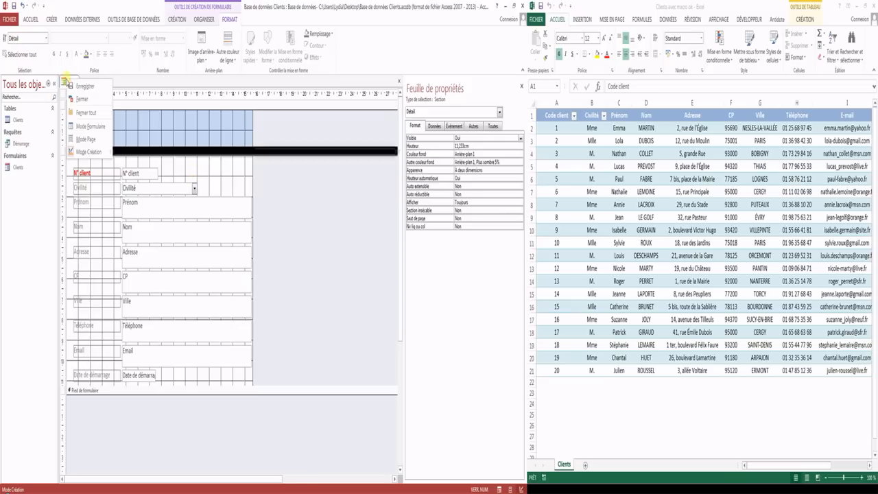
{"action": "left_click", "coordinate": [86, 126]}
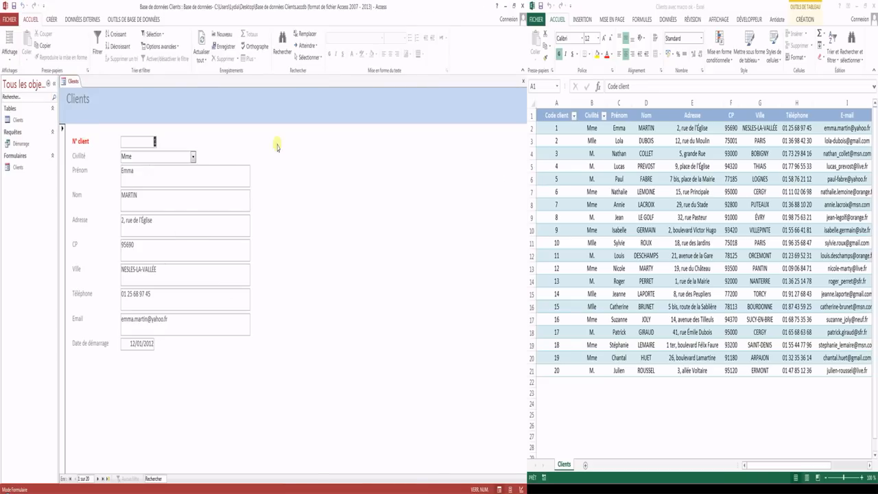
- Examine the example client form in the desktop image "formulaire", close it and return to the Access database
{"action": "left_click", "coordinate": [505, 7]}
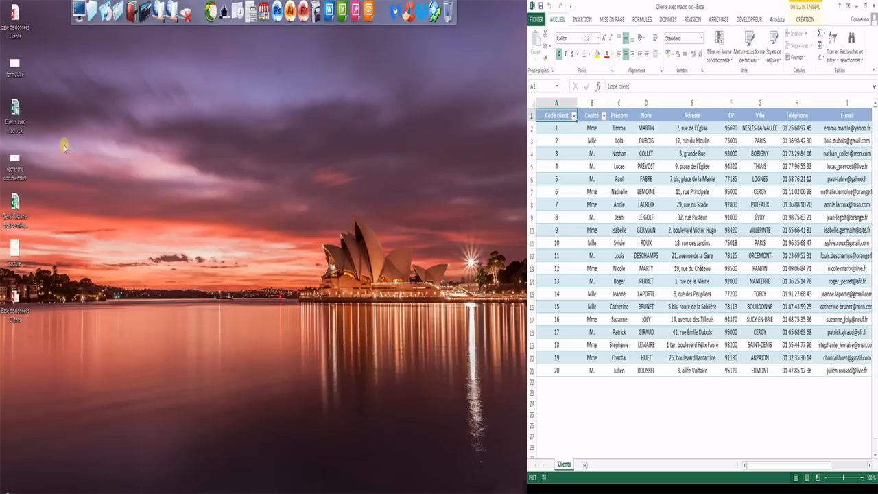
{"action": "double_click", "coordinate": [15, 64]}
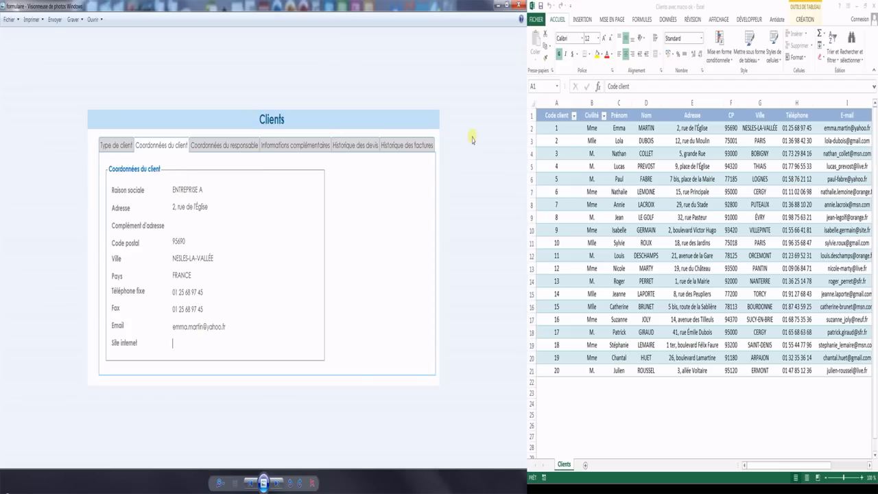
{"action": "left_click", "coordinate": [521, 5]}
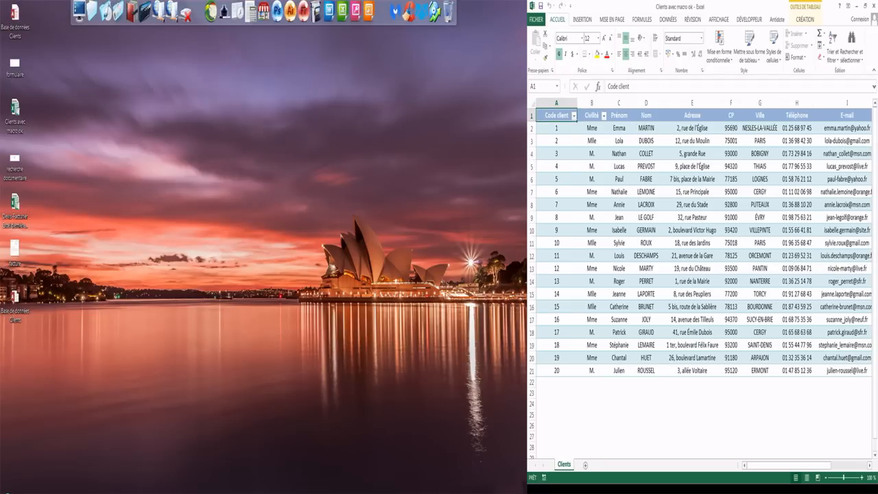
{"action": "left_click", "coordinate": [179, 492]}
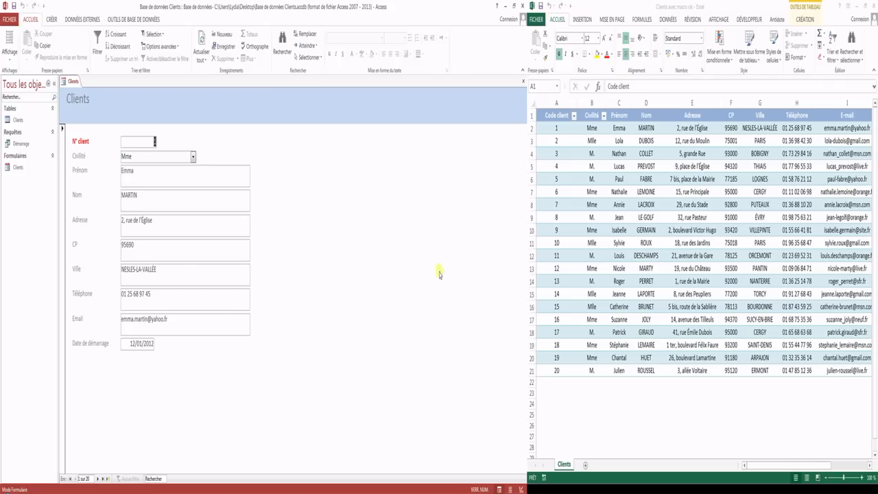
- Run the macro in the Excel client workbook to open the client entry form, and load the record of the third client code
{"action": "left_click", "coordinate": [658, 224]}
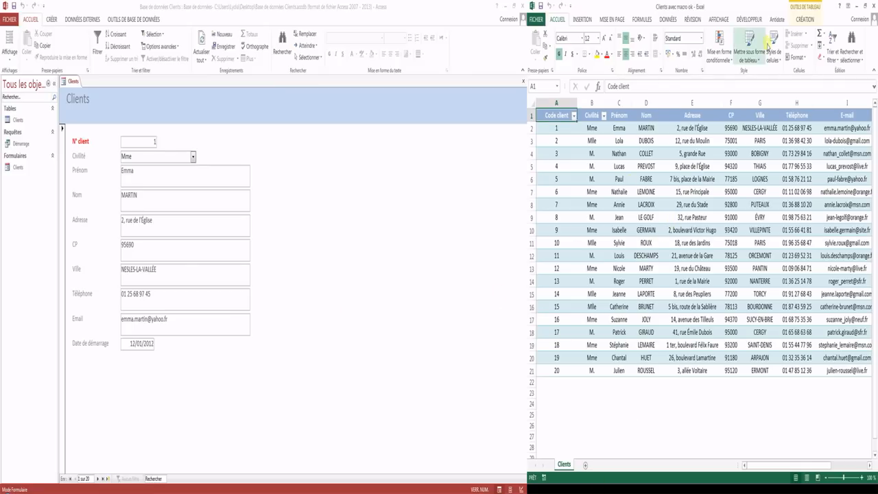
{"action": "left_click", "coordinate": [749, 19]}
{"action": "left_click", "coordinate": [548, 45]}
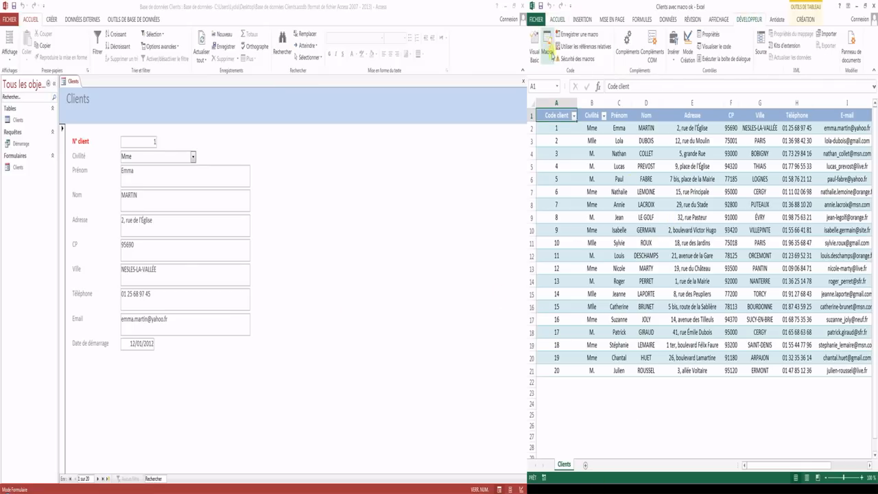
{"action": "left_click", "coordinate": [858, 116]}
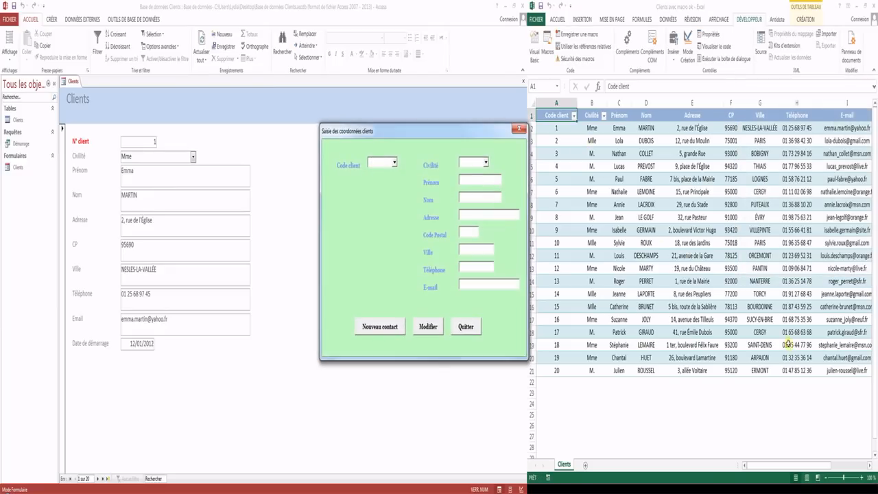
{"action": "left_click_drag", "start_coordinate": [410, 125], "coordinate": [677, 115]}
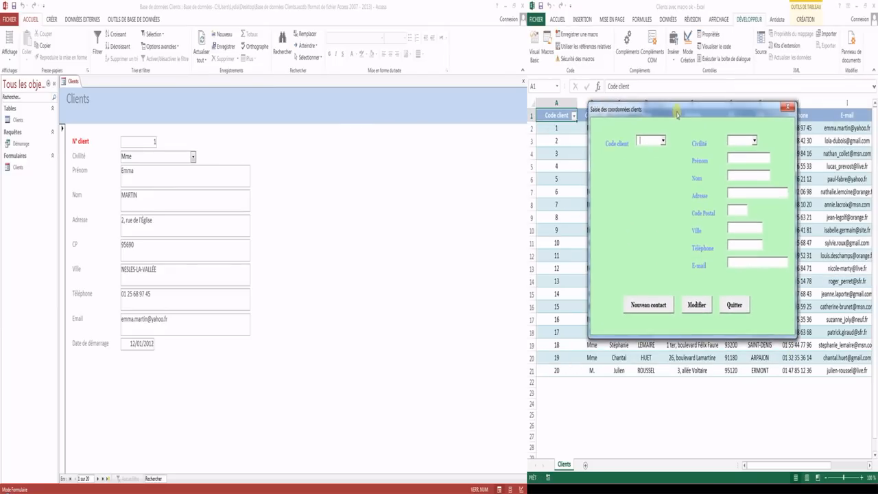
{"action": "left_click", "coordinate": [662, 142]}
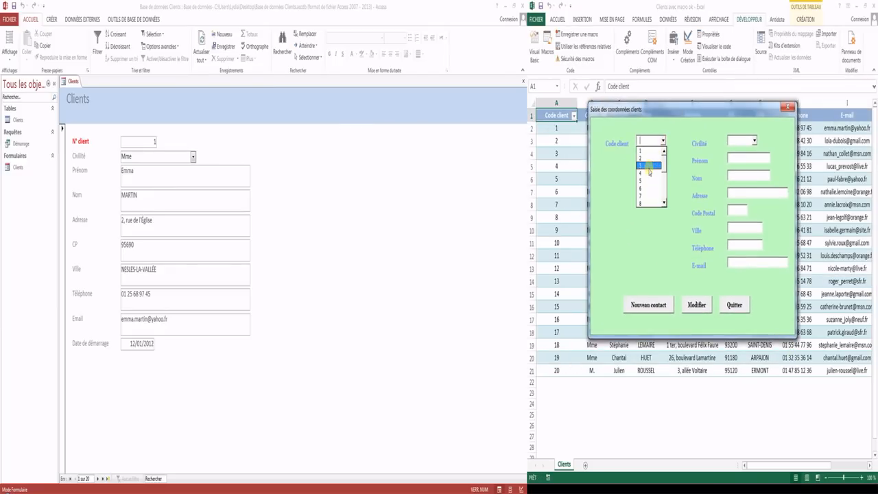
{"action": "left_click", "coordinate": [647, 165]}
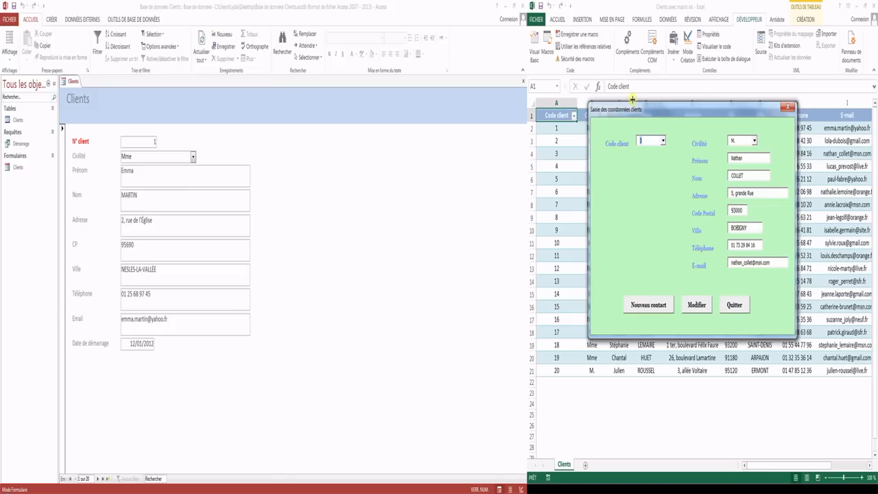
- Minimize Access, examine the desktop image "recherche documentaire" and close it
{"action": "left_click", "coordinate": [507, 6]}
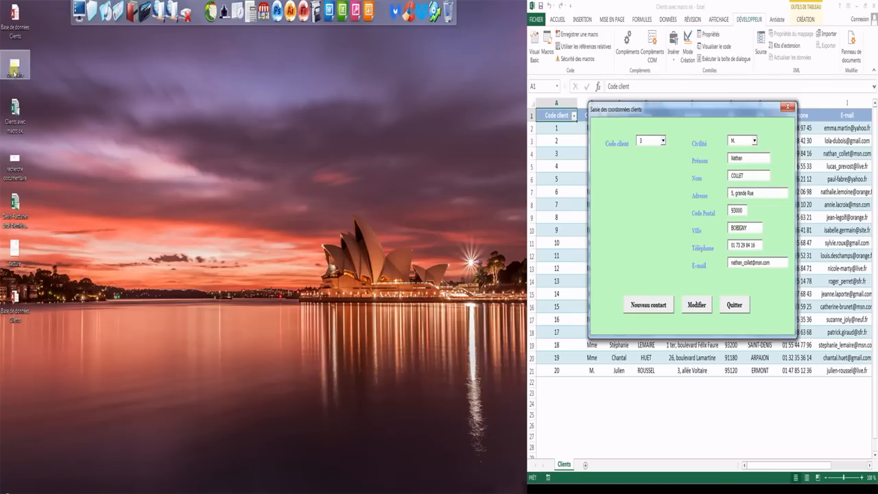
{"action": "left_click", "coordinate": [19, 163]}
{"action": "double_click", "coordinate": [19, 164]}
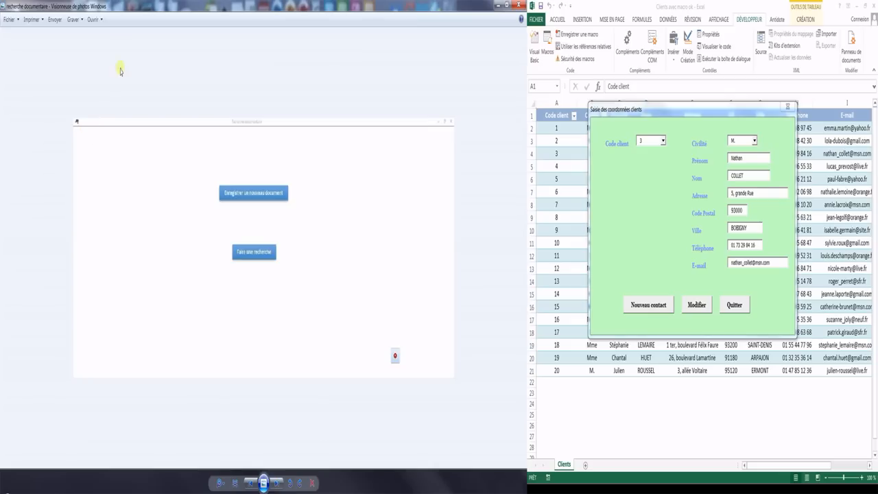
{"action": "left_click", "coordinate": [519, 5]}
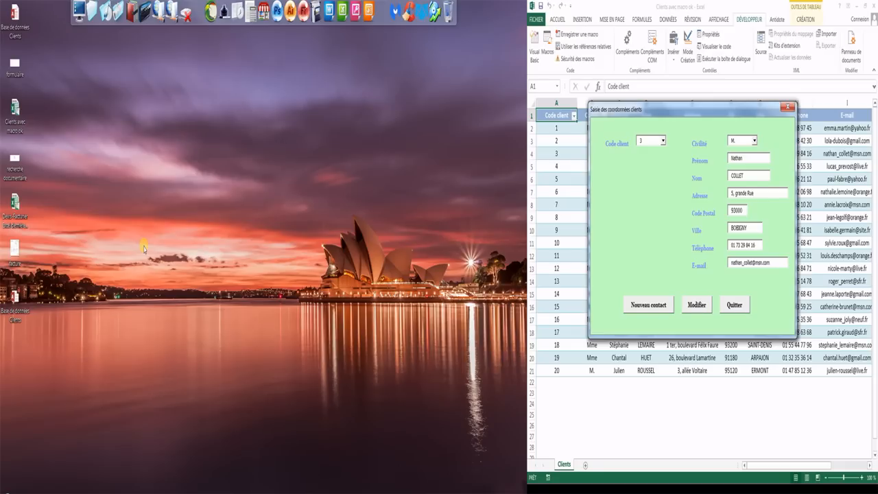
- Open the Devis-Facturier Excel workbook and review its Devis and Offre commerciale sheets
{"action": "double_click", "coordinate": [15, 218]}
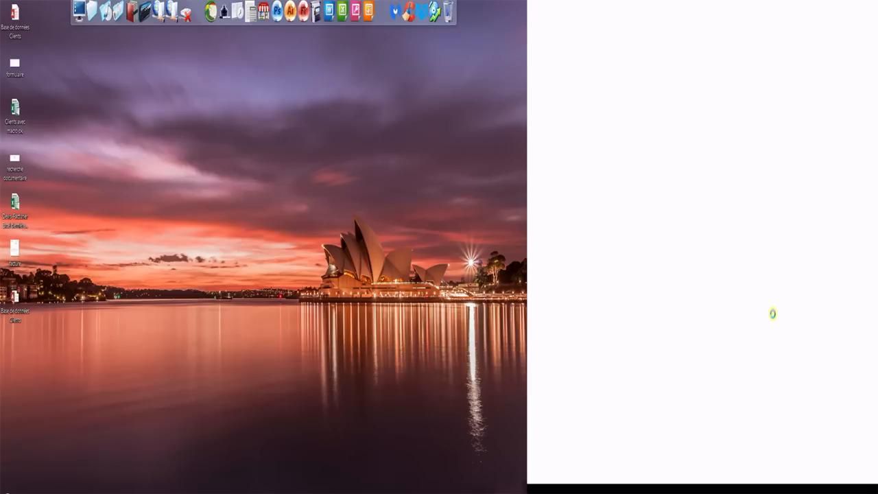
{"action": "left_click", "coordinate": [670, 85]}
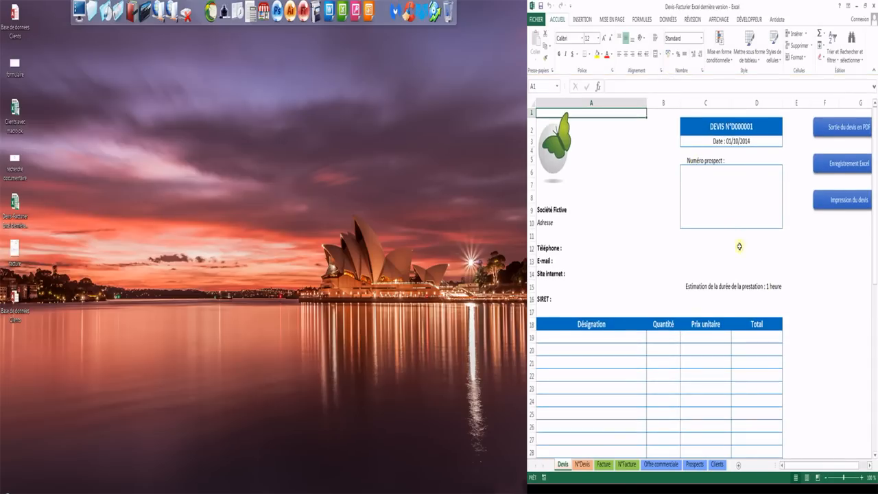
{"action": "scroll", "coordinate": [737, 257], "scroll_direction": "down", "scroll_amount": 2}
{"action": "scroll", "coordinate": [738, 257], "scroll_direction": "down", "scroll_amount": 12}
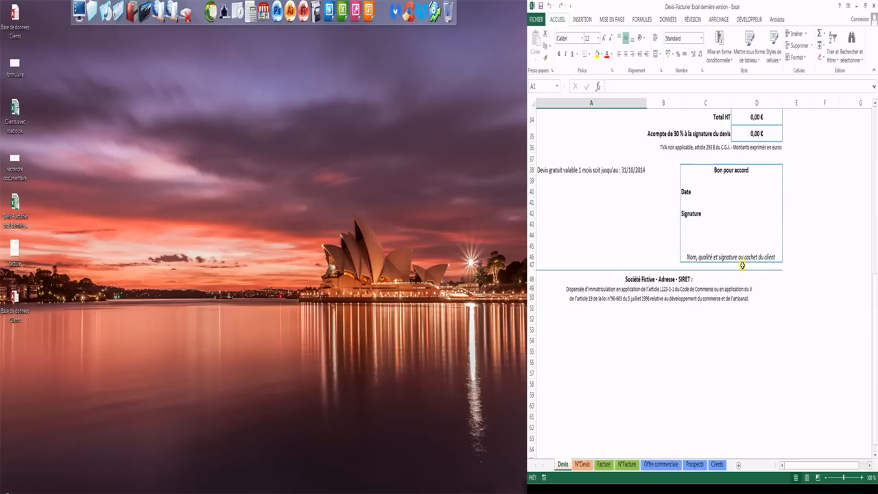
{"action": "scroll", "coordinate": [741, 260], "scroll_direction": "up", "scroll_amount": 6}
{"action": "scroll", "coordinate": [741, 265], "scroll_direction": "up", "scroll_amount": 7}
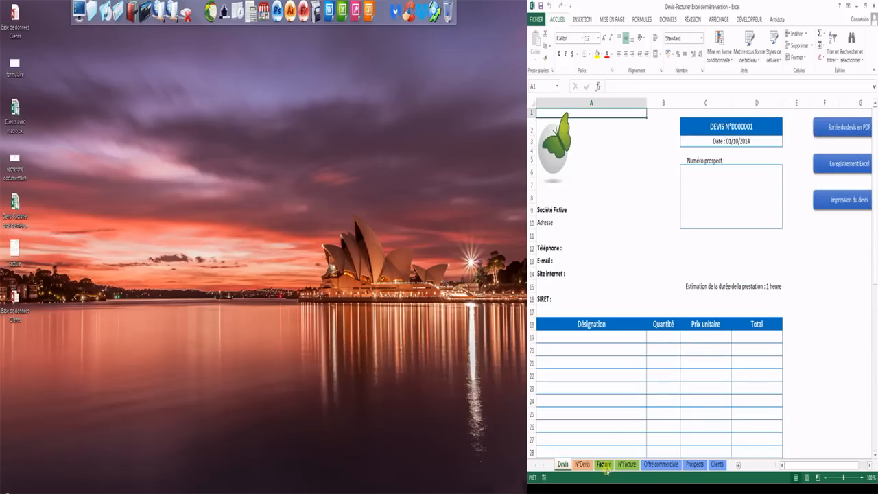
{"action": "left_click", "coordinate": [660, 465]}
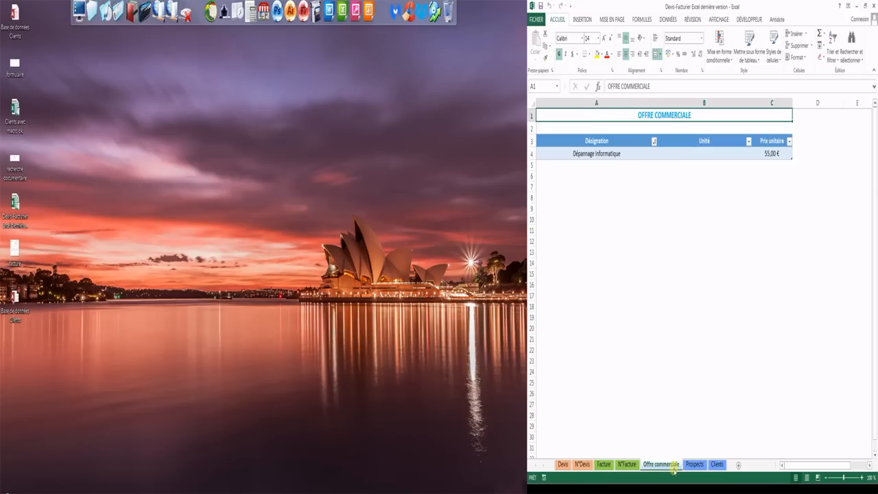
- Add "Dépannage informatique" with a quantity of 1 to the first line of the quote on the Devis sheet
{"action": "left_click", "coordinate": [563, 464]}
{"action": "left_click", "coordinate": [643, 339]}
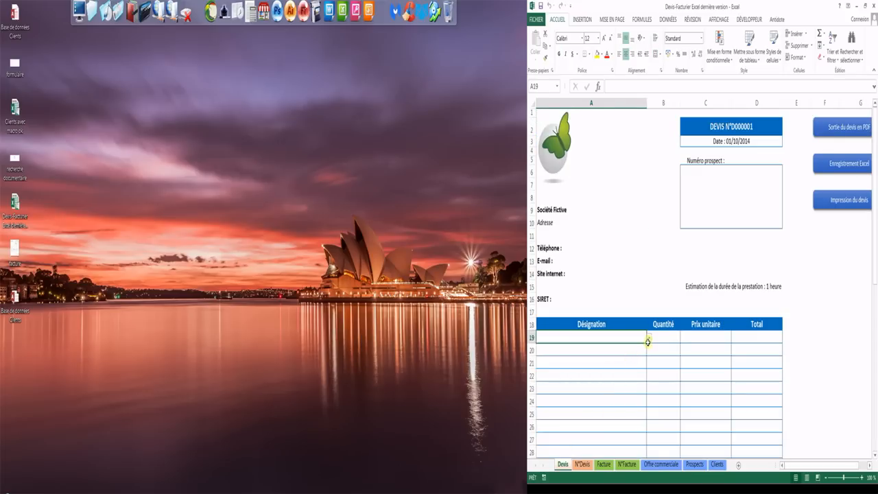
{"action": "left_click", "coordinate": [648, 338]}
{"action": "left_click", "coordinate": [642, 347]}
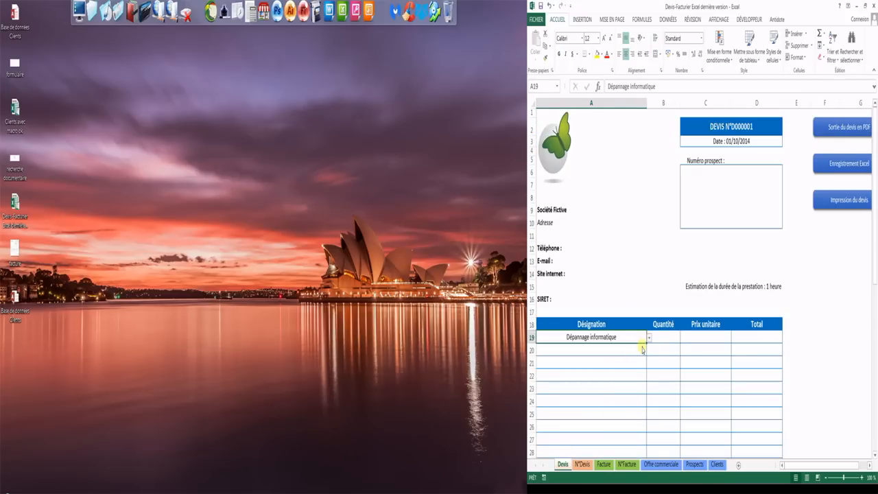
{"action": "left_click", "coordinate": [661, 337]}
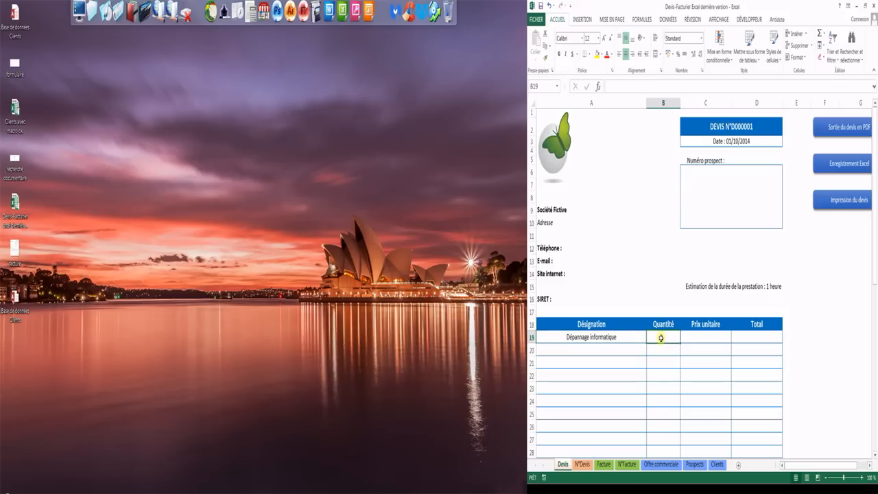
{"action": "type", "text": "1"}
{"action": "key", "text": "Return"}
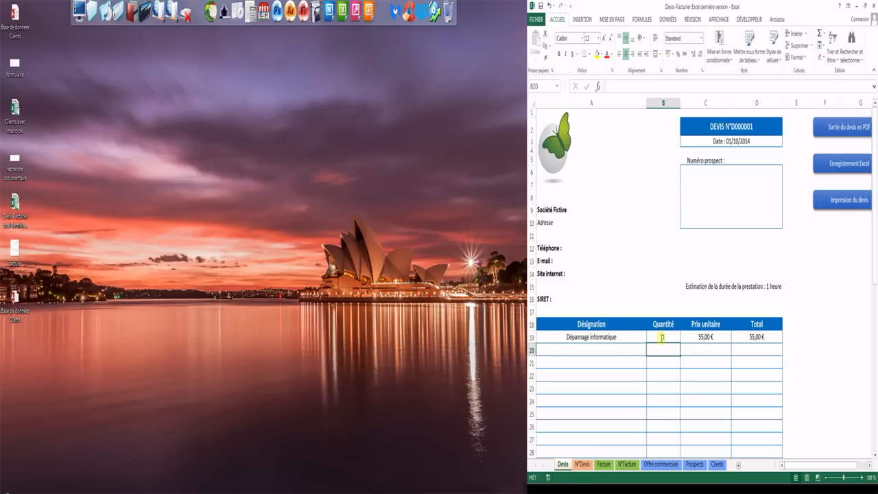
- Fill in the quote's recipient by choosing the first available prospect number on the Devis sheet
{"action": "left_click", "coordinate": [771, 161]}
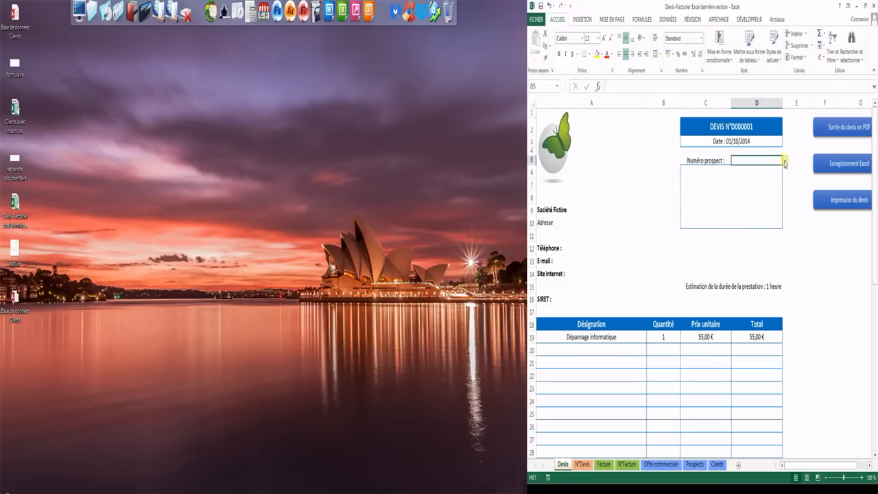
{"action": "left_click", "coordinate": [785, 161]}
{"action": "left_click", "coordinate": [784, 169]}
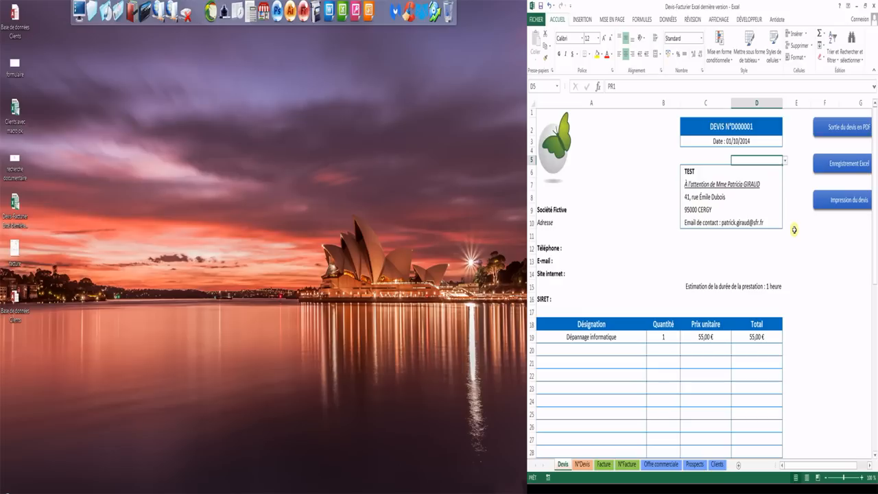
{"action": "left_click", "coordinate": [863, 466]}
{"action": "left_click", "coordinate": [864, 465]}
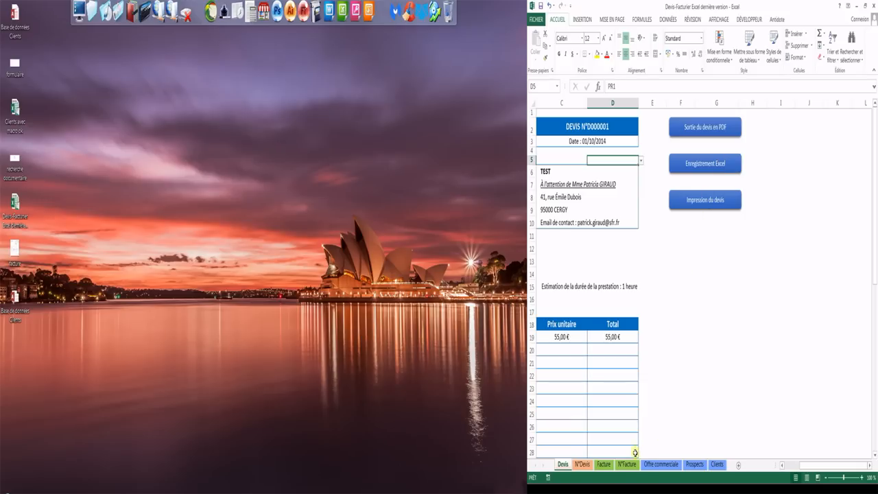
- Review the invoice layout on the Facture sheet and return to the Devis sheet
{"action": "left_click", "coordinate": [604, 464]}
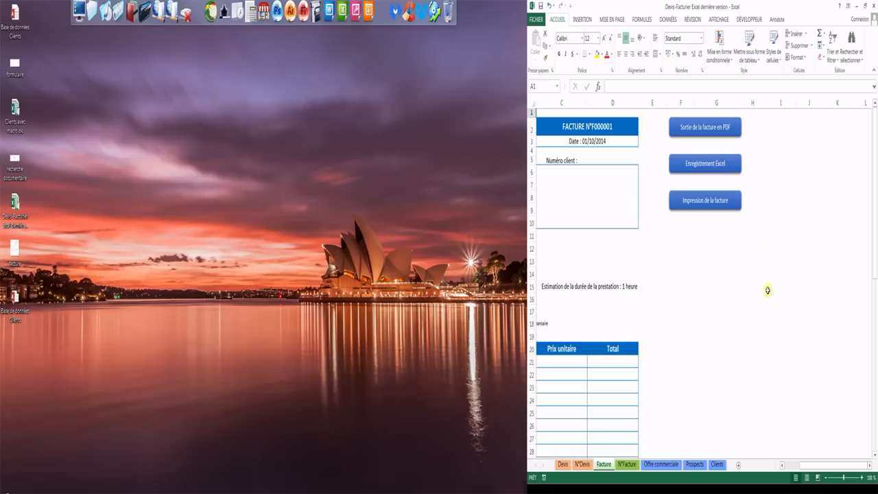
{"action": "left_click", "coordinate": [782, 466]}
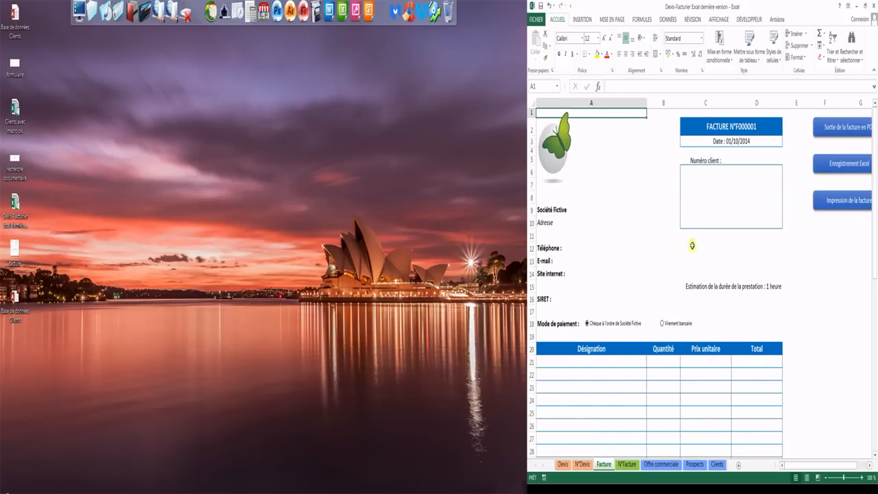
{"action": "left_click", "coordinate": [564, 464]}
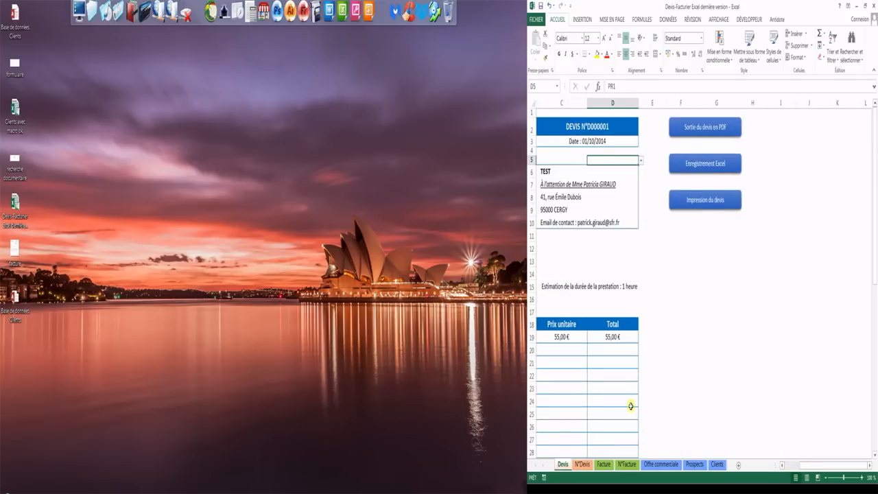
- Clear the designation in the first quote line and the prospect number on the Devis sheet
{"action": "left_click", "coordinate": [781, 465]}
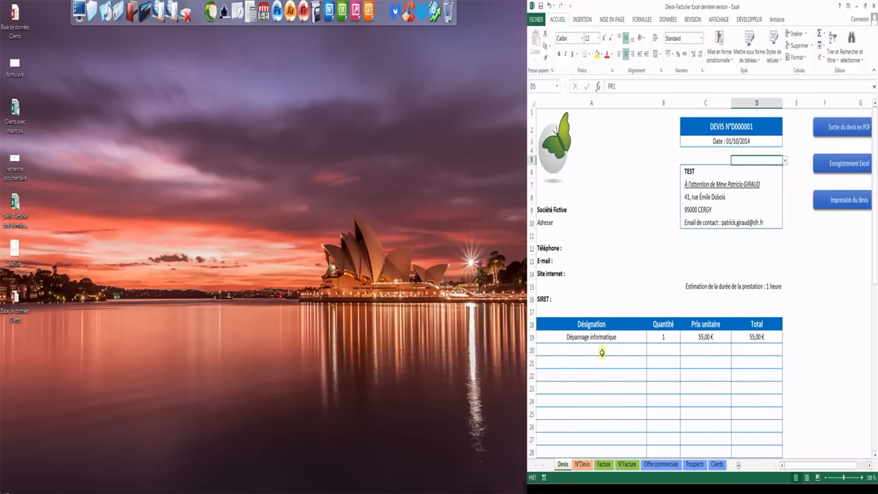
{"action": "left_click", "coordinate": [627, 336]}
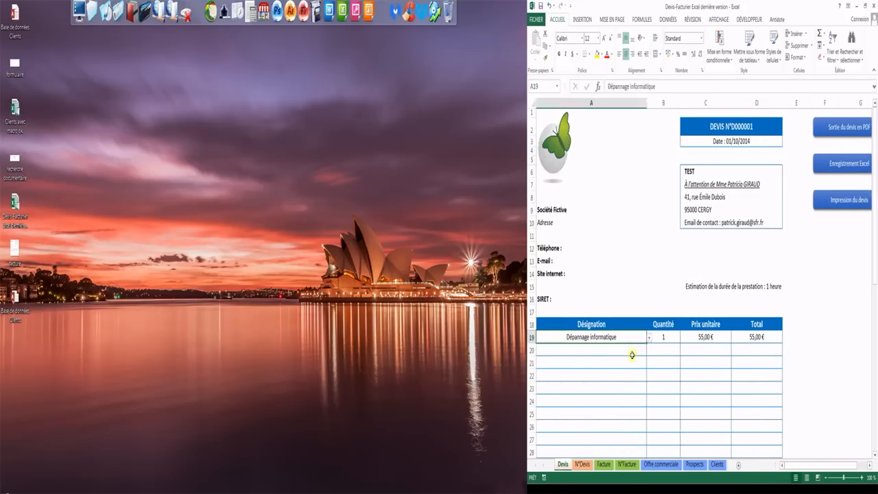
{"action": "key", "text": "Delete"}
{"action": "key", "text": "Right"}
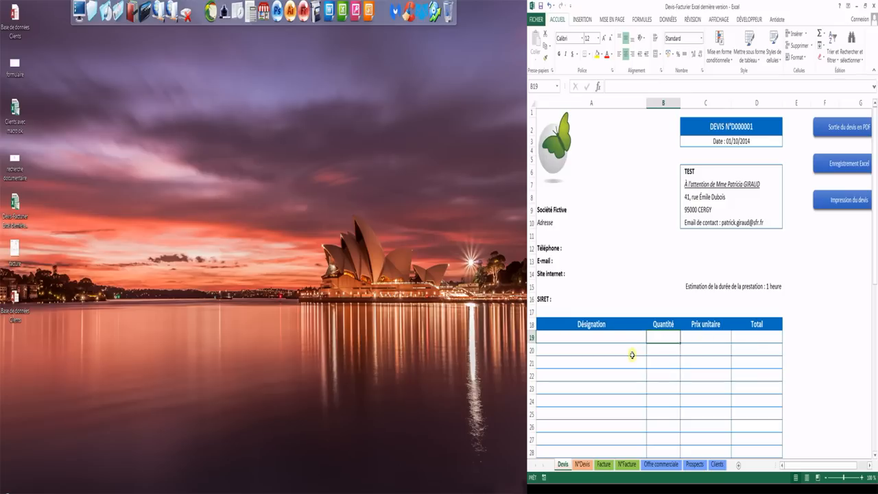
{"action": "left_click", "coordinate": [764, 159]}
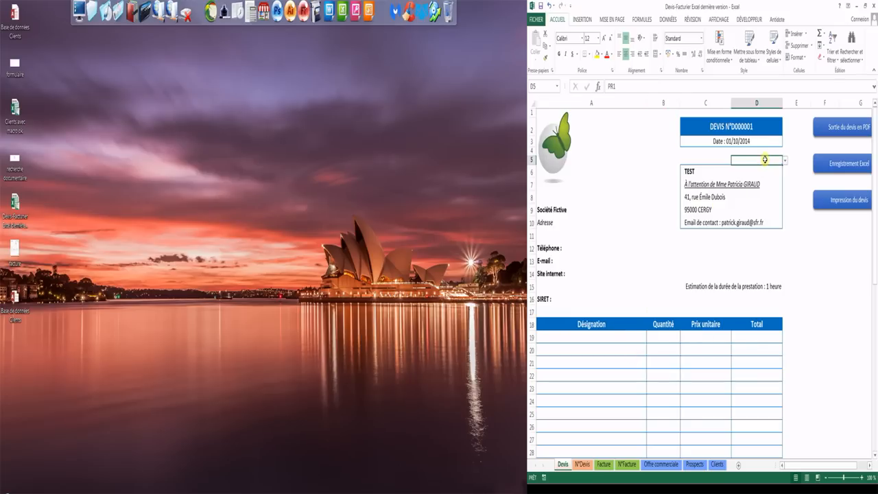
{"action": "key", "text": "Delete"}
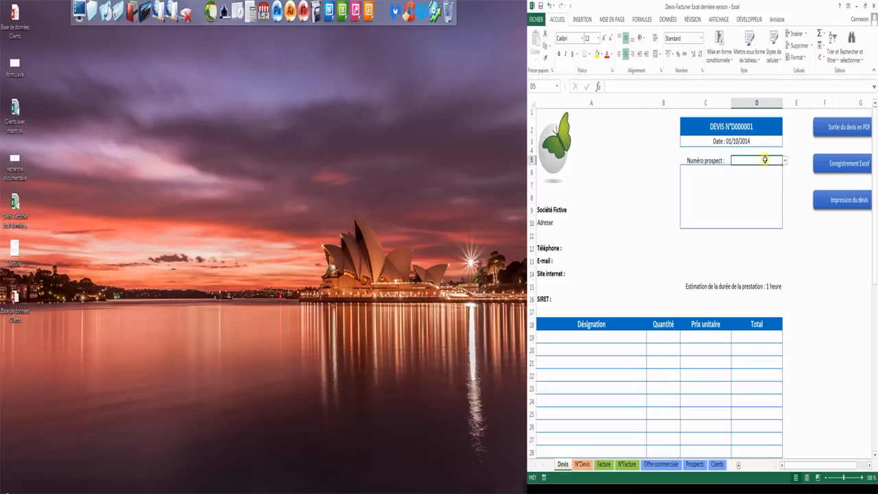
- Review the Devis and Offre commerciale sheets, and show the designation choices for the first quote line
{"action": "scroll", "coordinate": [765, 201], "scroll_direction": "down", "scroll_amount": 6}
{"action": "scroll", "coordinate": [765, 202], "scroll_direction": "up", "scroll_amount": 6}
{"action": "left_click", "coordinate": [660, 464]}
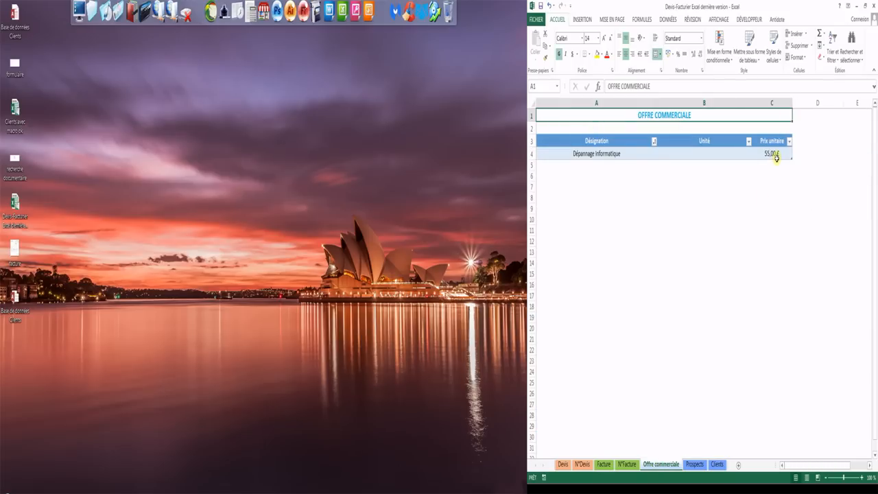
{"action": "left_click", "coordinate": [562, 463]}
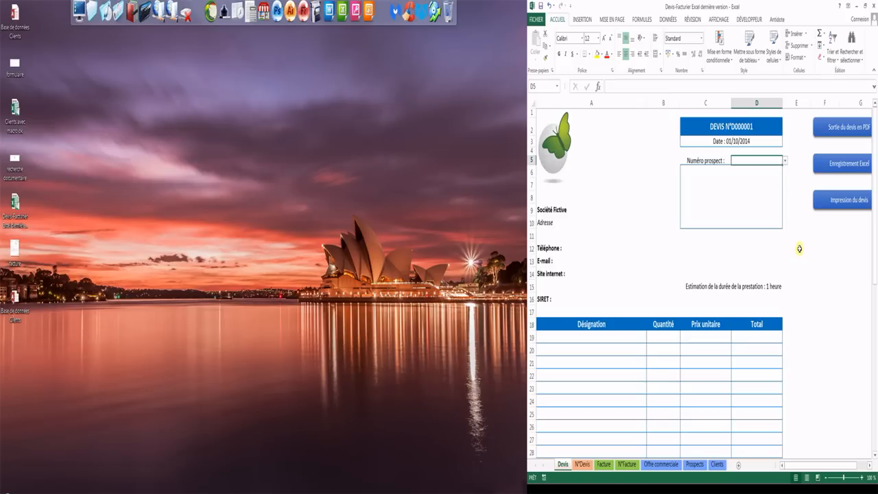
{"action": "left_click", "coordinate": [623, 336]}
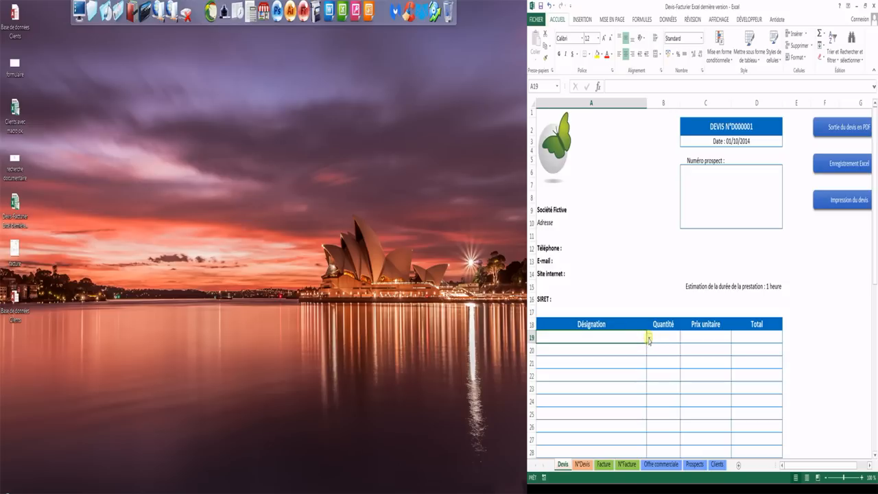
{"action": "left_click", "coordinate": [648, 338]}
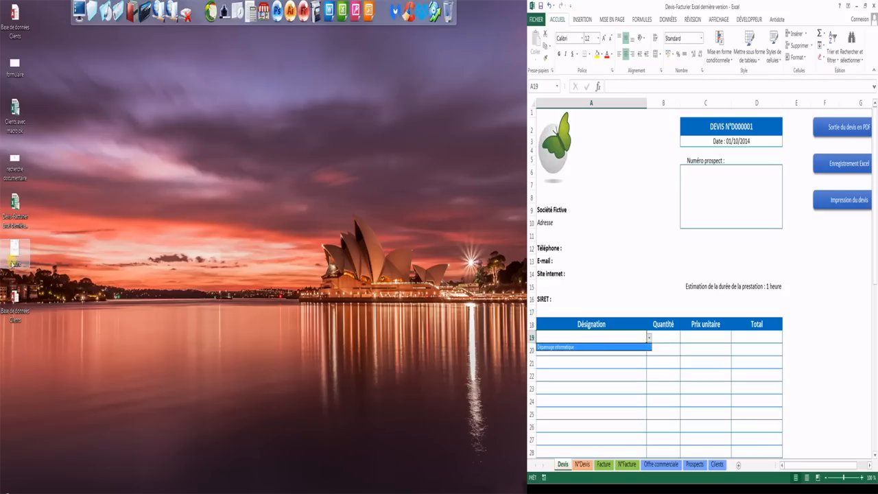
- Open the desktop image "facture" in the photo viewer and examine the sample invoice
{"action": "double_click", "coordinate": [13, 261]}
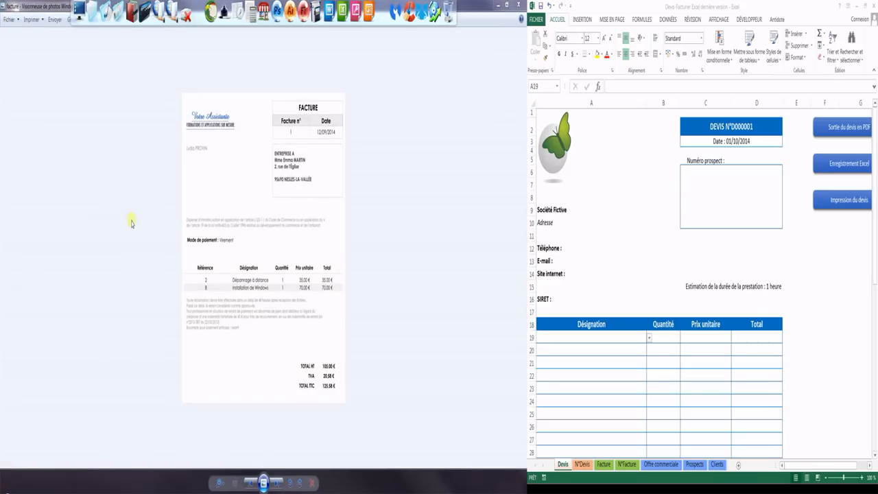
{"action": "scroll", "coordinate": [390, 202], "scroll_direction": "up", "scroll_amount": 2}
{"action": "scroll", "coordinate": [368, 133], "scroll_direction": "down", "scroll_amount": 1}
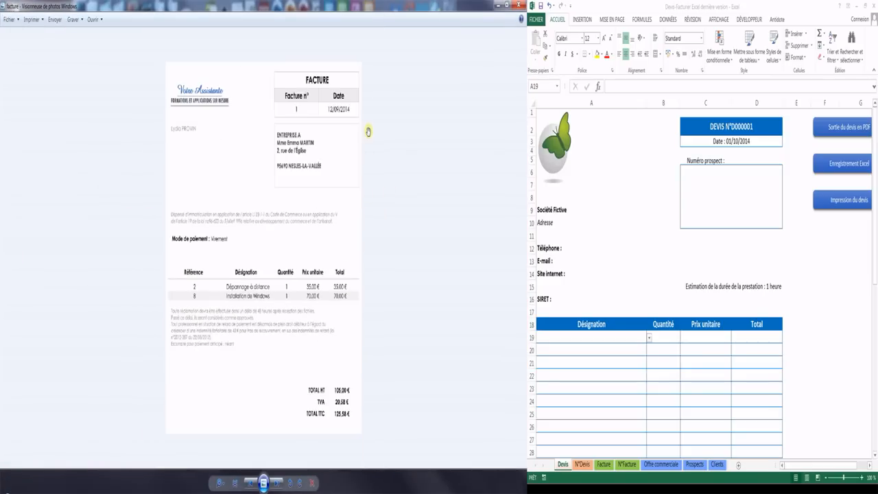
{"action": "scroll", "coordinate": [368, 132], "scroll_direction": "down", "scroll_amount": 1}
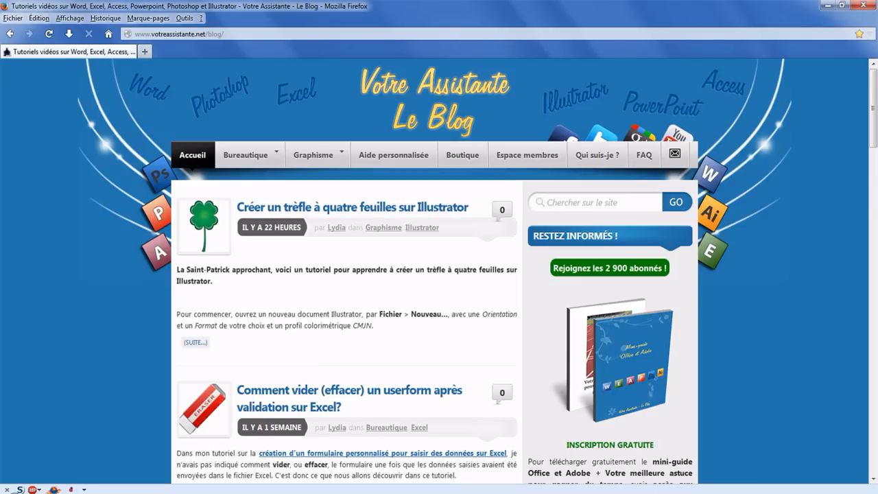
- In Firefox, go through the subscription form on the Votre Assistante blog, from the first name, e-mail and password fields to its submission
{"action": "scroll", "coordinate": [555, 115], "scroll_direction": "down", "scroll_amount": 7}
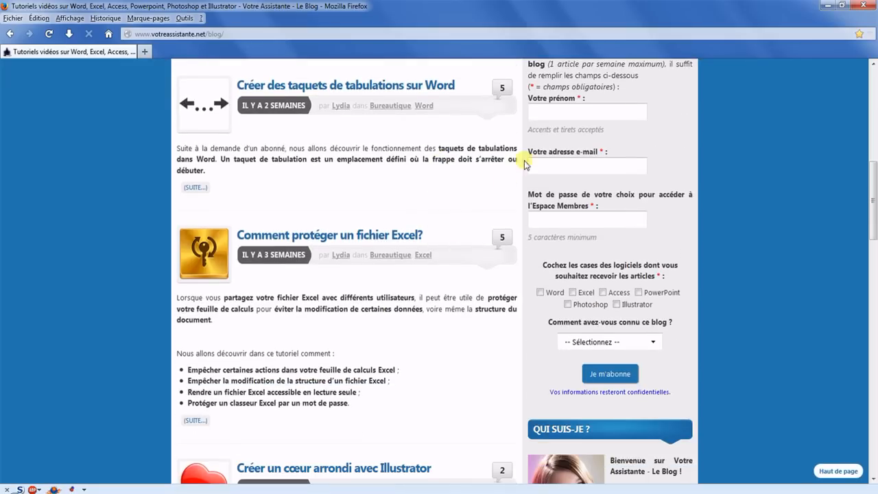
{"action": "left_click", "coordinate": [556, 114]}
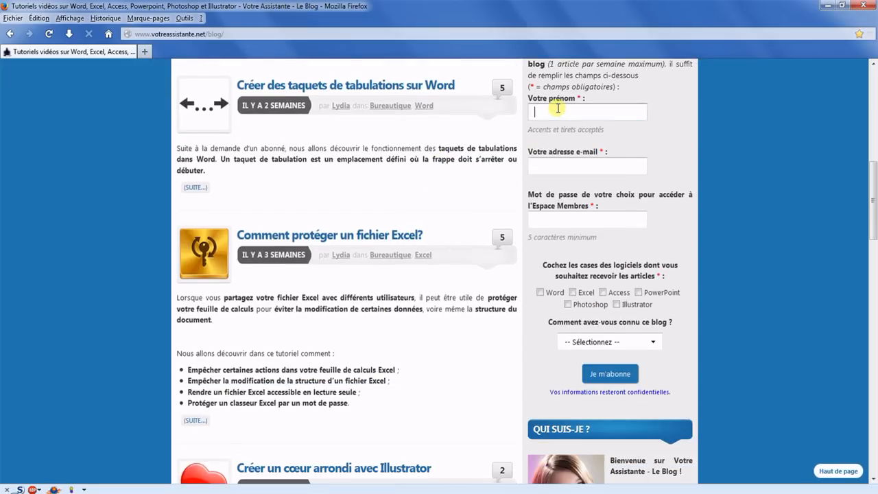
{"action": "left_click", "coordinate": [572, 171]}
{"action": "left_click", "coordinate": [556, 220]}
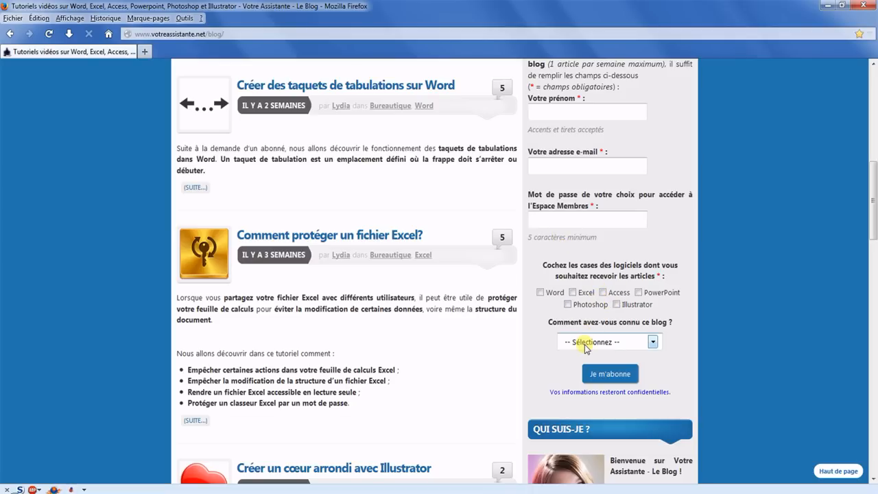
{"action": "left_click", "coordinate": [599, 374]}
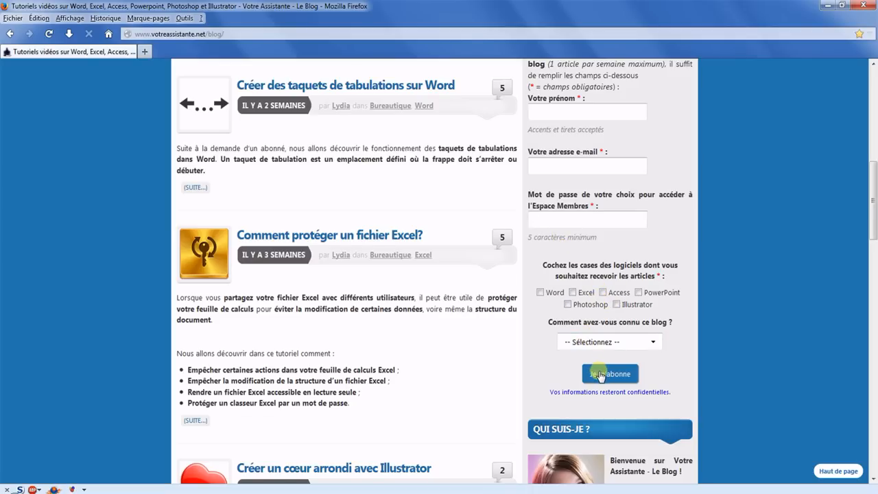